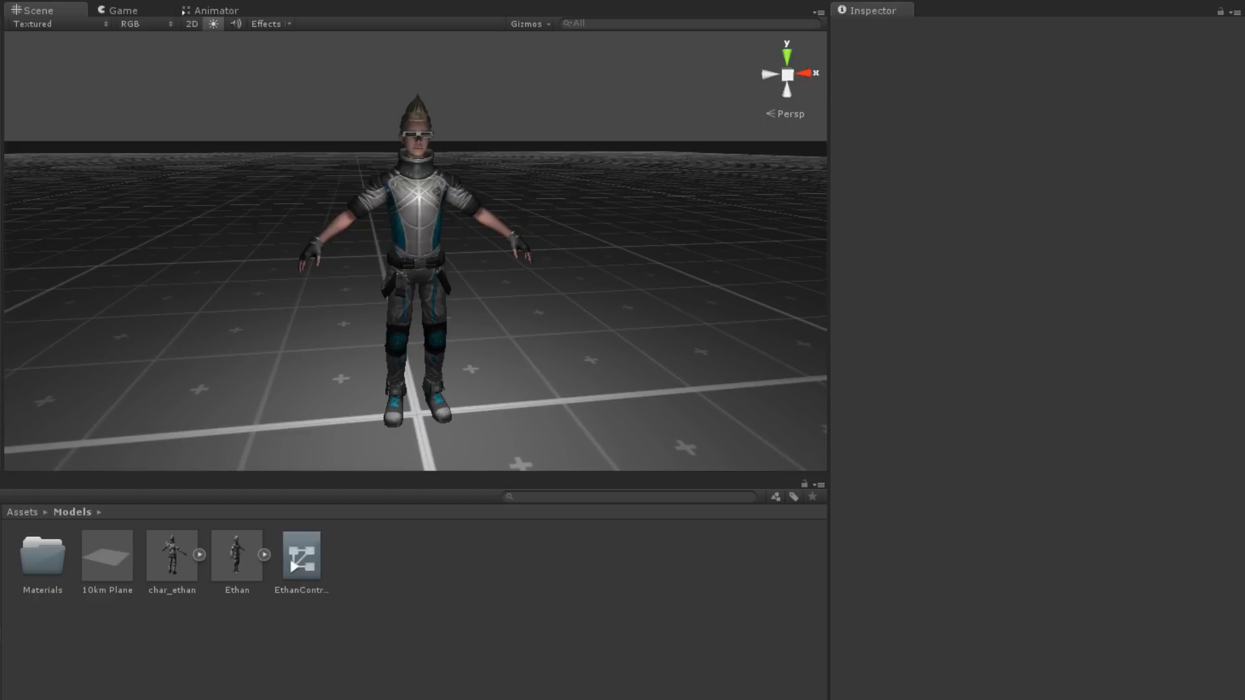
Select the Ethan asset in the Models folder to show its Import Settings
click(236, 556)
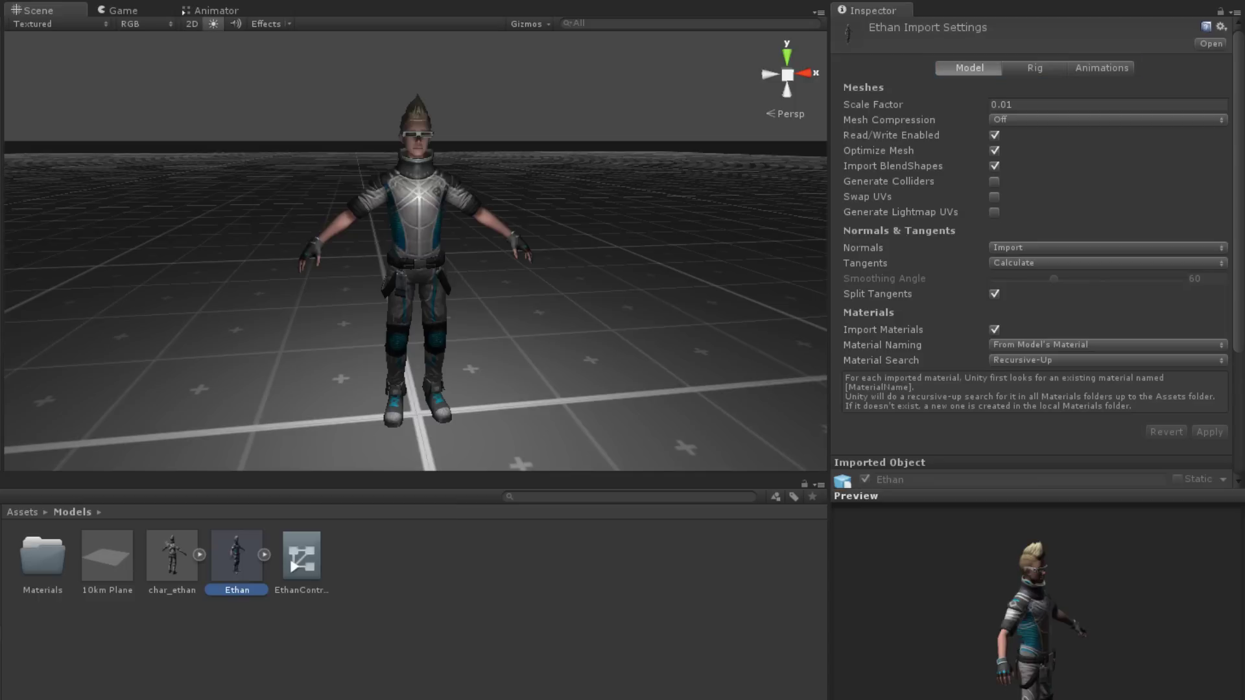
Show Ethan's Rig settings, keeping Animation Type Humanoid and Avatar Definition Create From This Model
click(1035, 68)
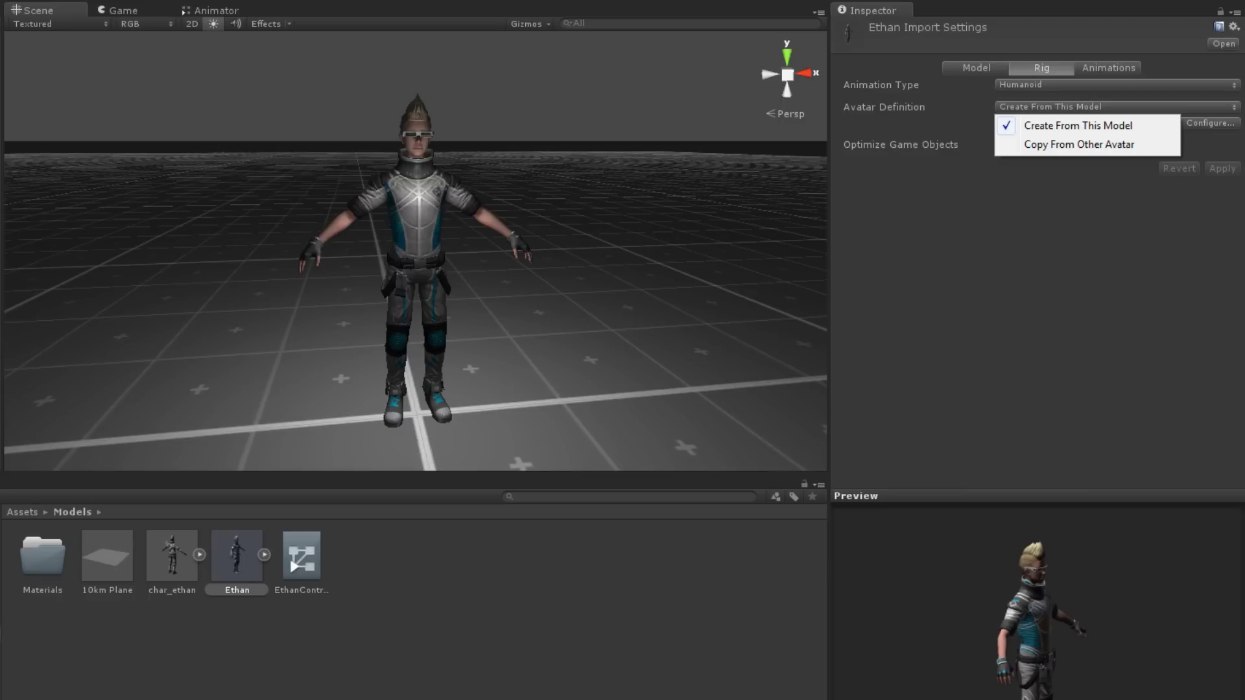
key(Escape)
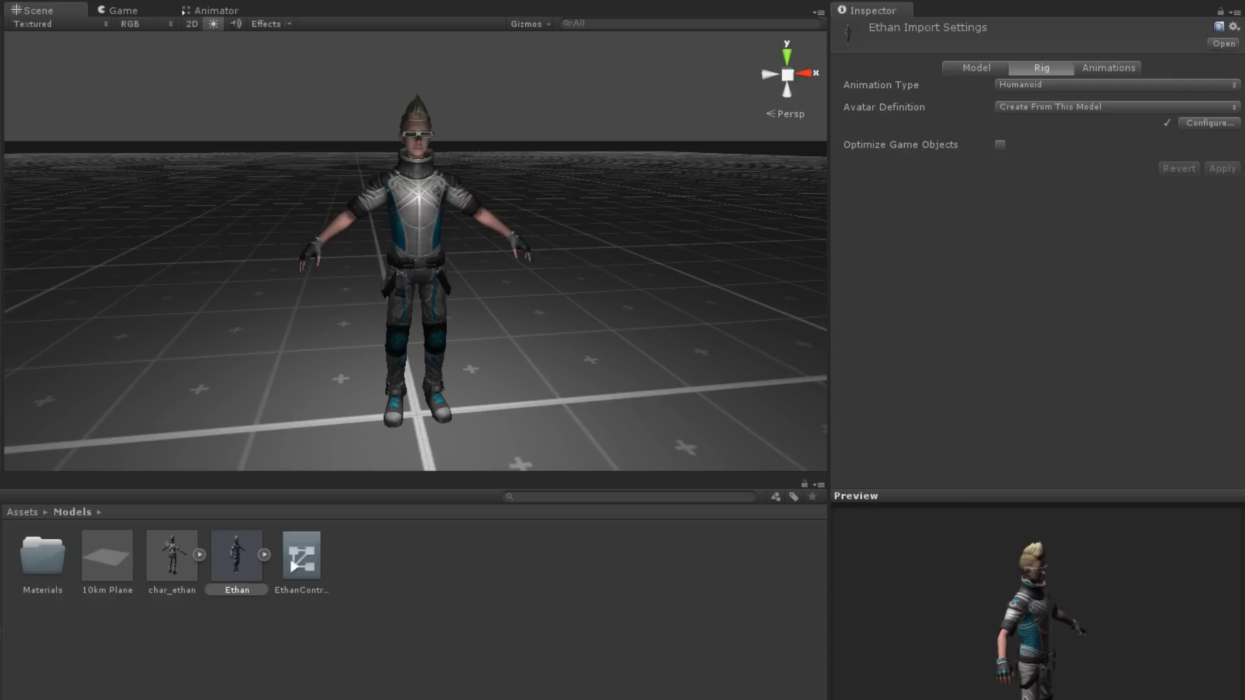
Enable Optimize Game Objects in Ethan's Rig settings
click(1000, 144)
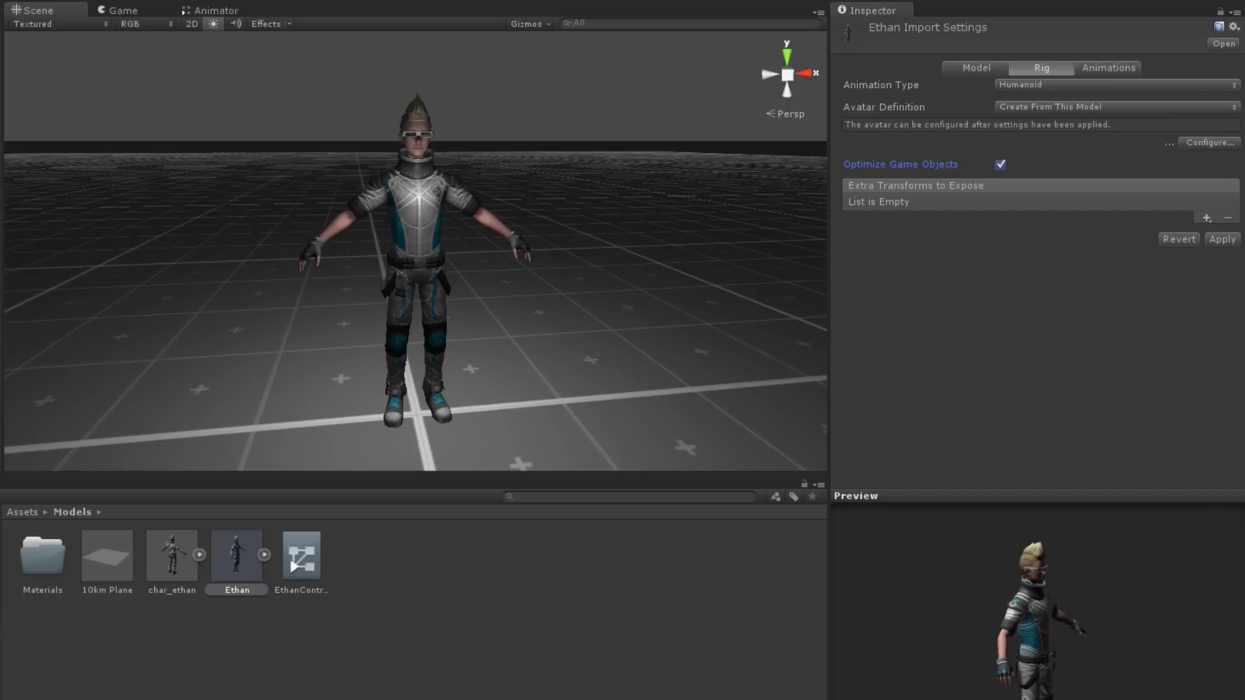
Add char_ethan_RightHand from the skeleton hierarchy to Extra Transforms to Expose
click(1206, 219)
mouse_move(1152, 296)
mouse_move(1011, 315)
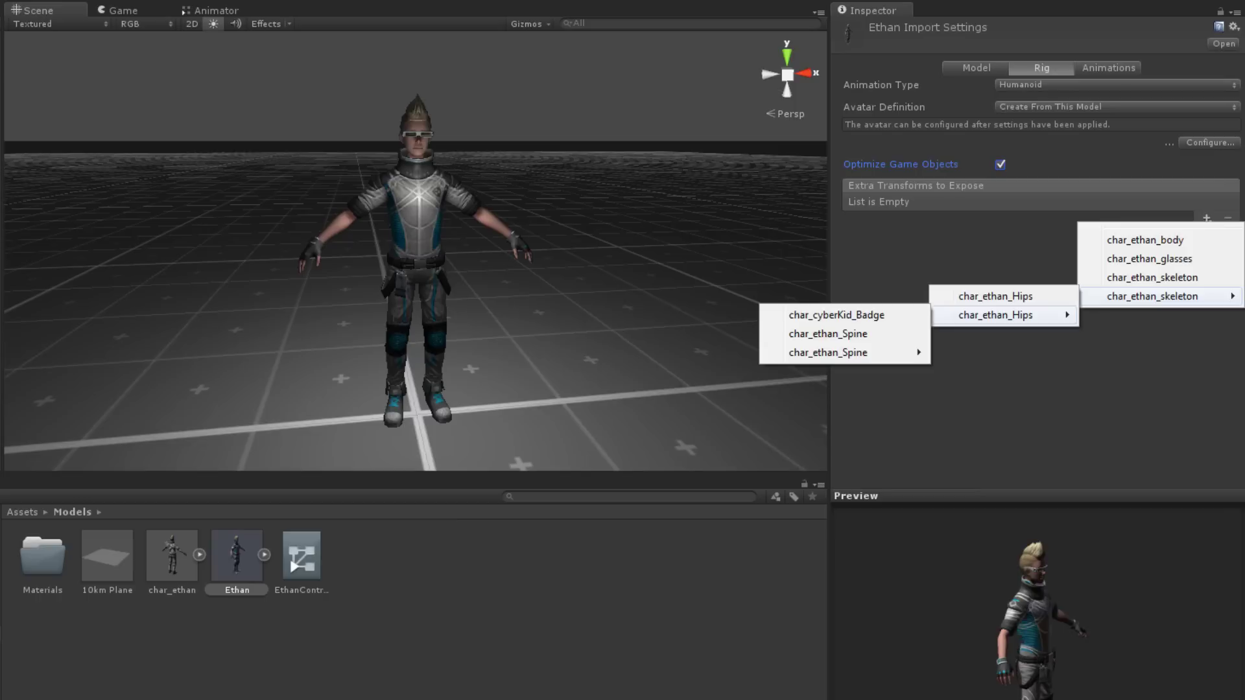
mouse_move(843, 352)
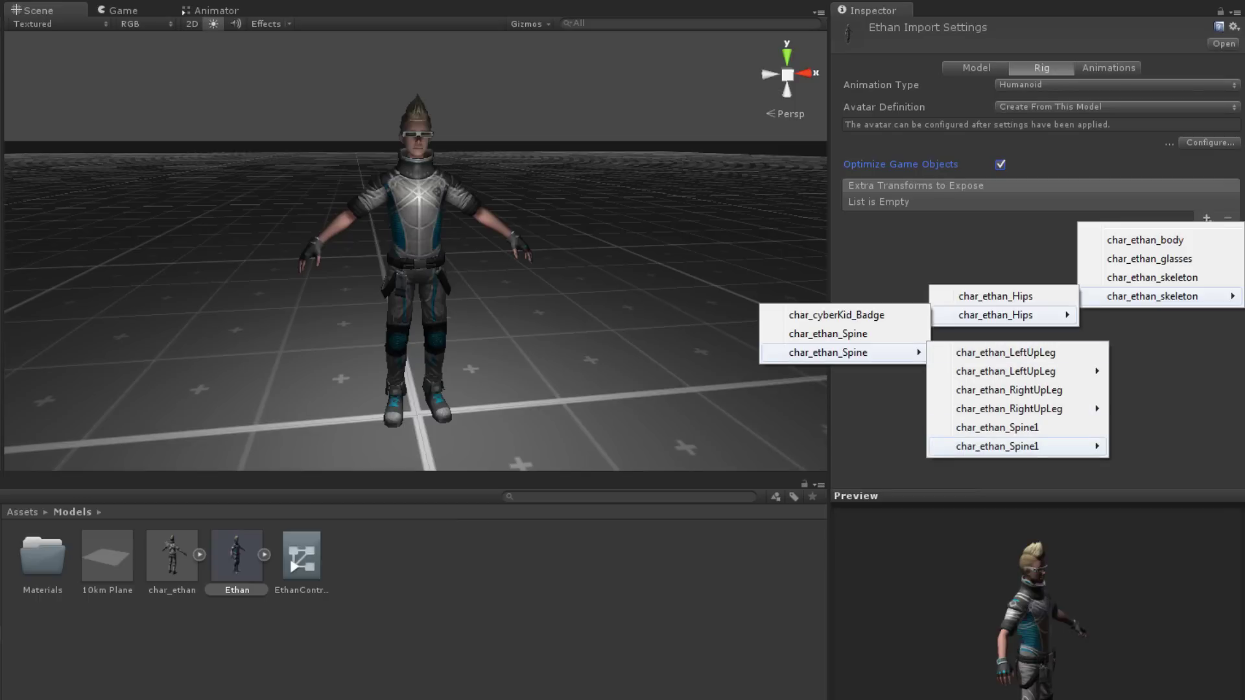
mouse_move(1011, 446)
mouse_move(840, 465)
mouse_move(992, 484)
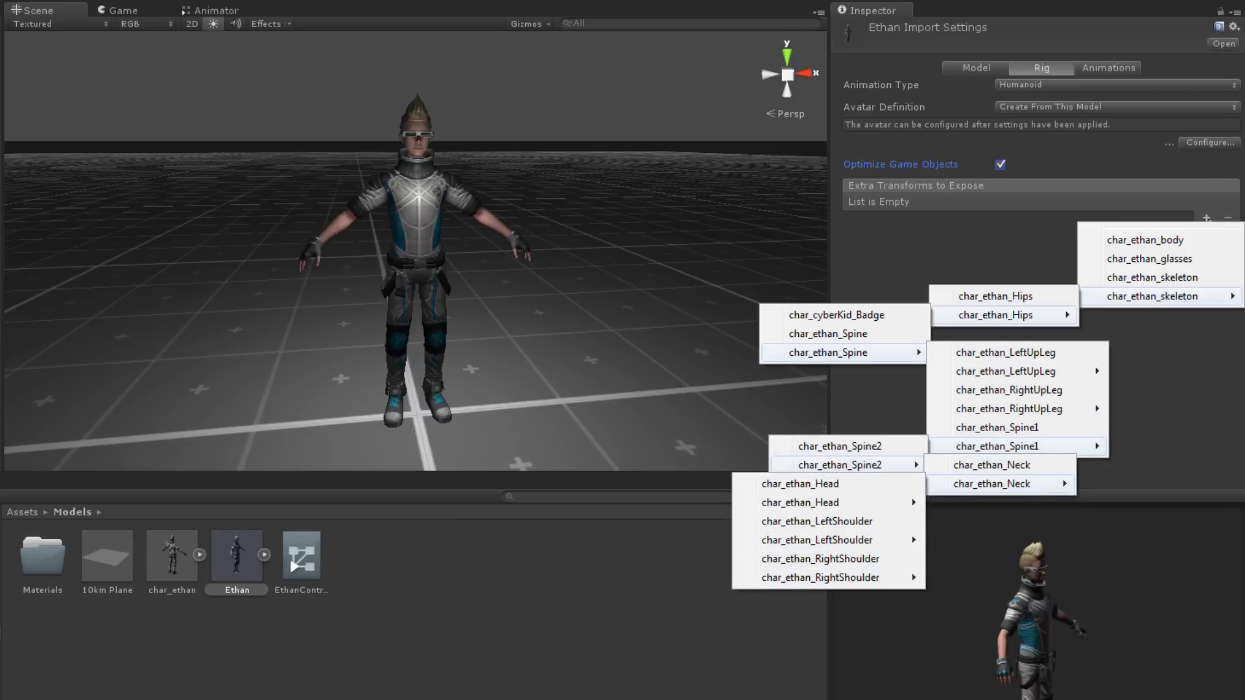
mouse_move(820, 577)
mouse_move(999, 596)
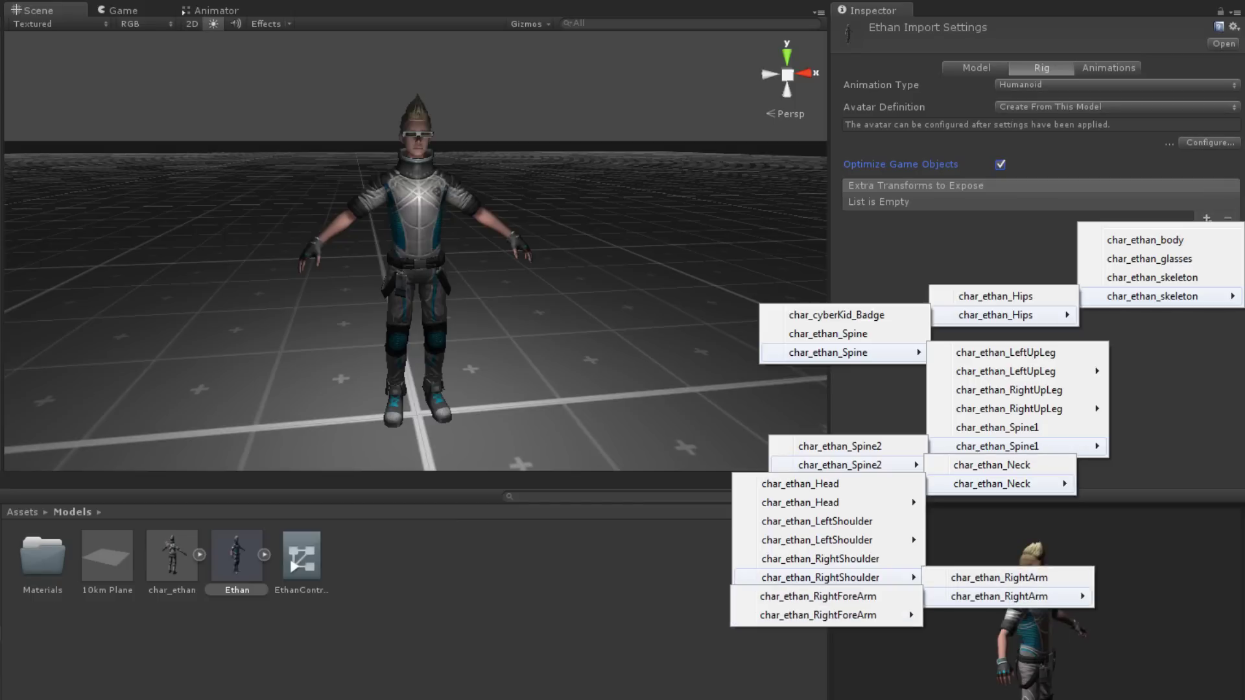
mouse_move(818, 615)
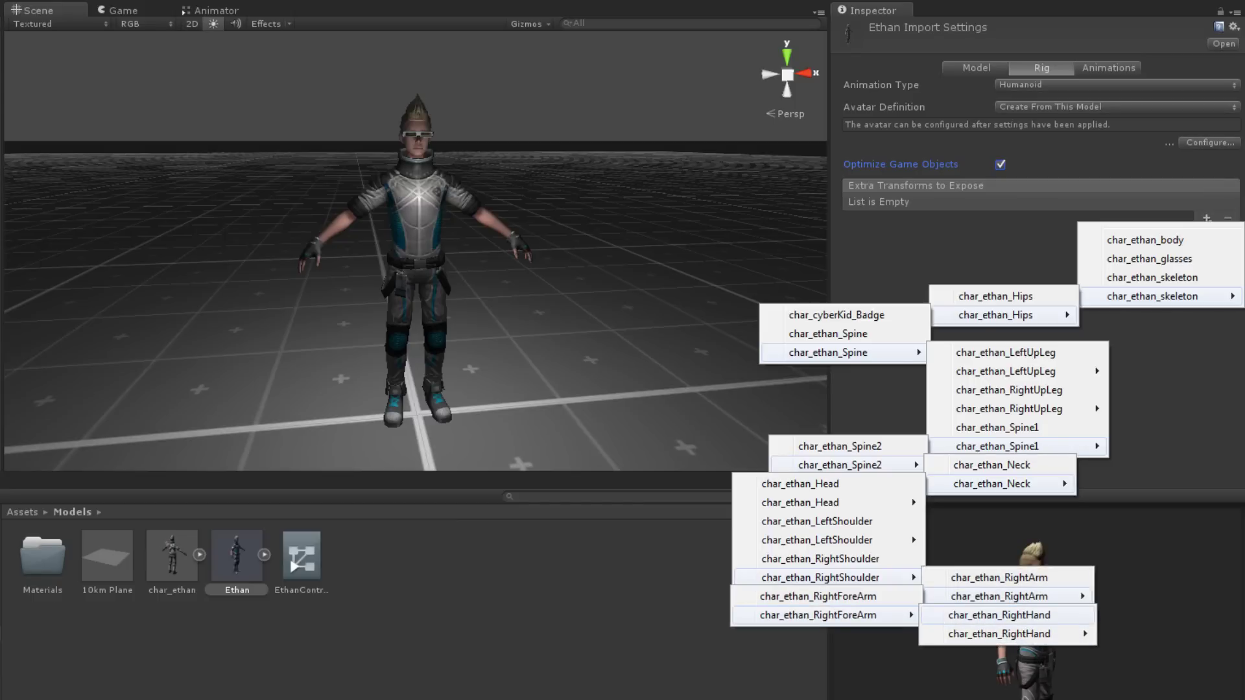
click(998, 615)
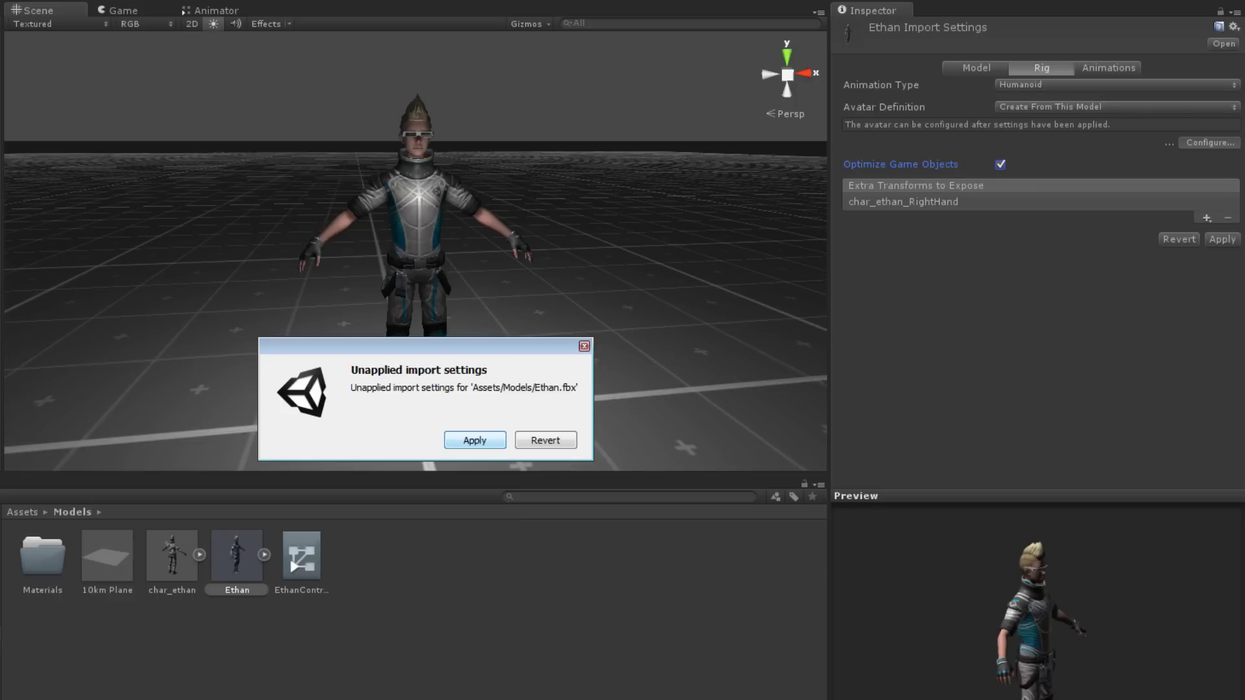
Apply the pending Ethan.fbx import settings to enter EthanAvatar configuration
key(Return)
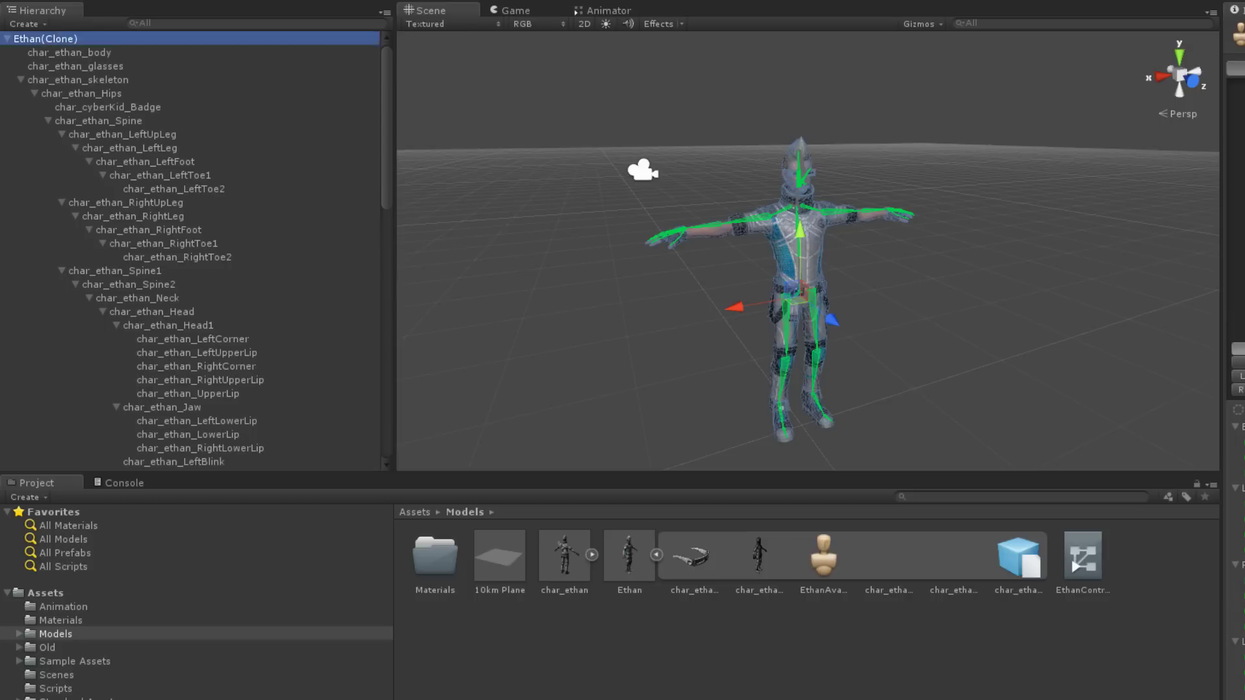
scroll(194, 251, down, 15)
scroll(195, 252, down, 5)
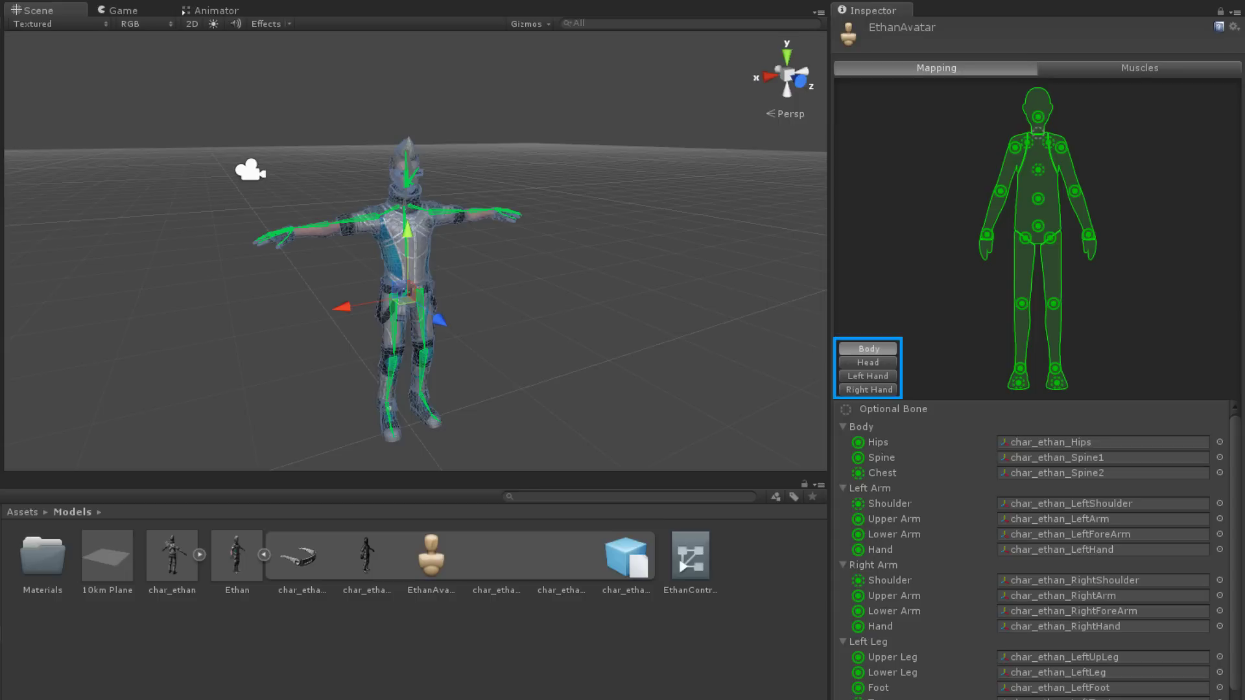
click(867, 362)
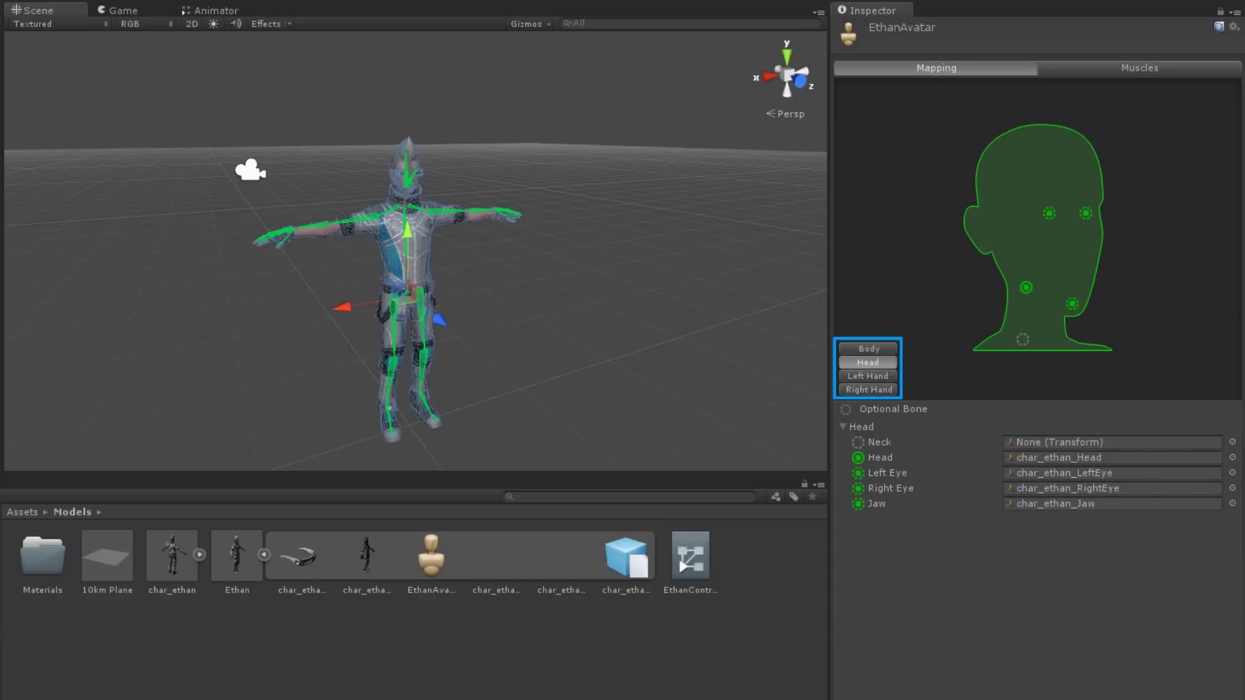
click(867, 376)
click(869, 390)
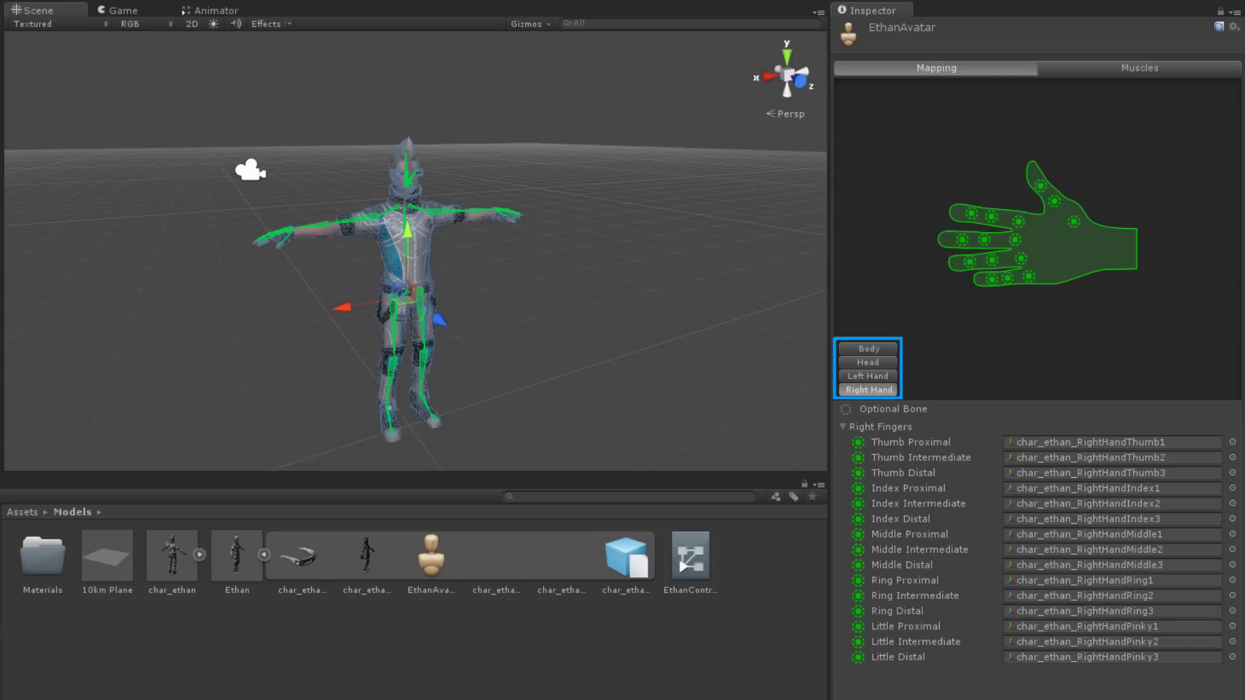
click(868, 349)
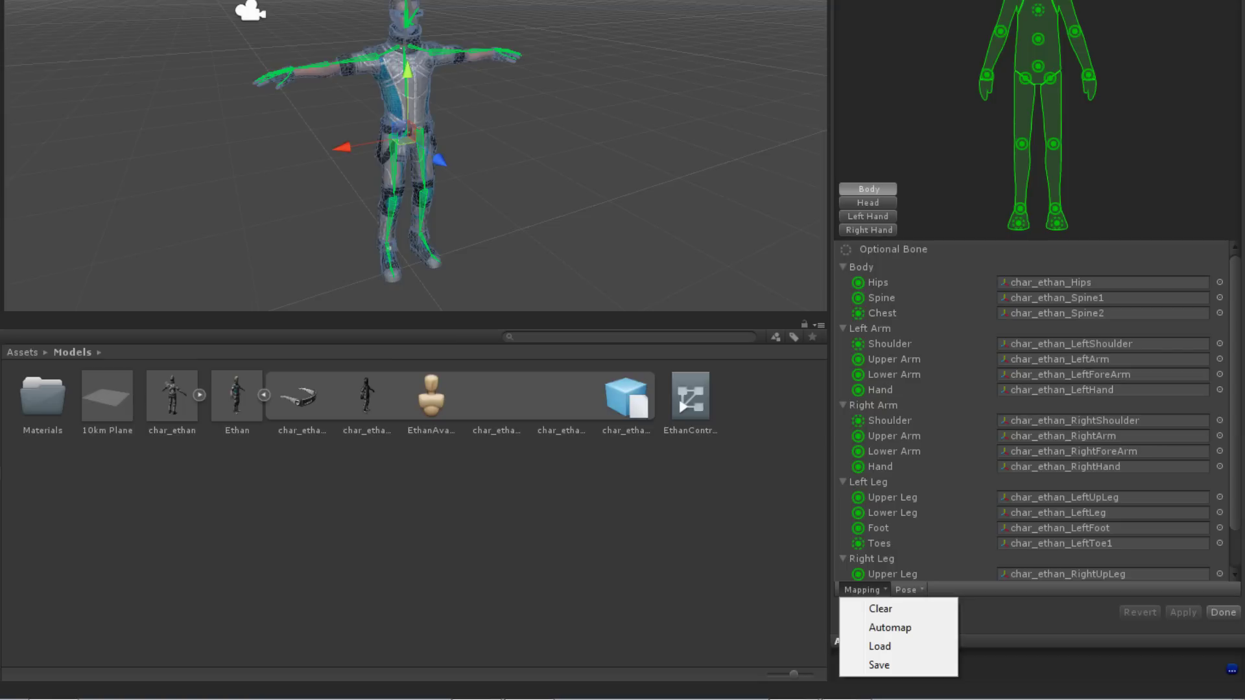
Clear EthanAvatar's bone mapping, then rebuild it with Automap
click(881, 608)
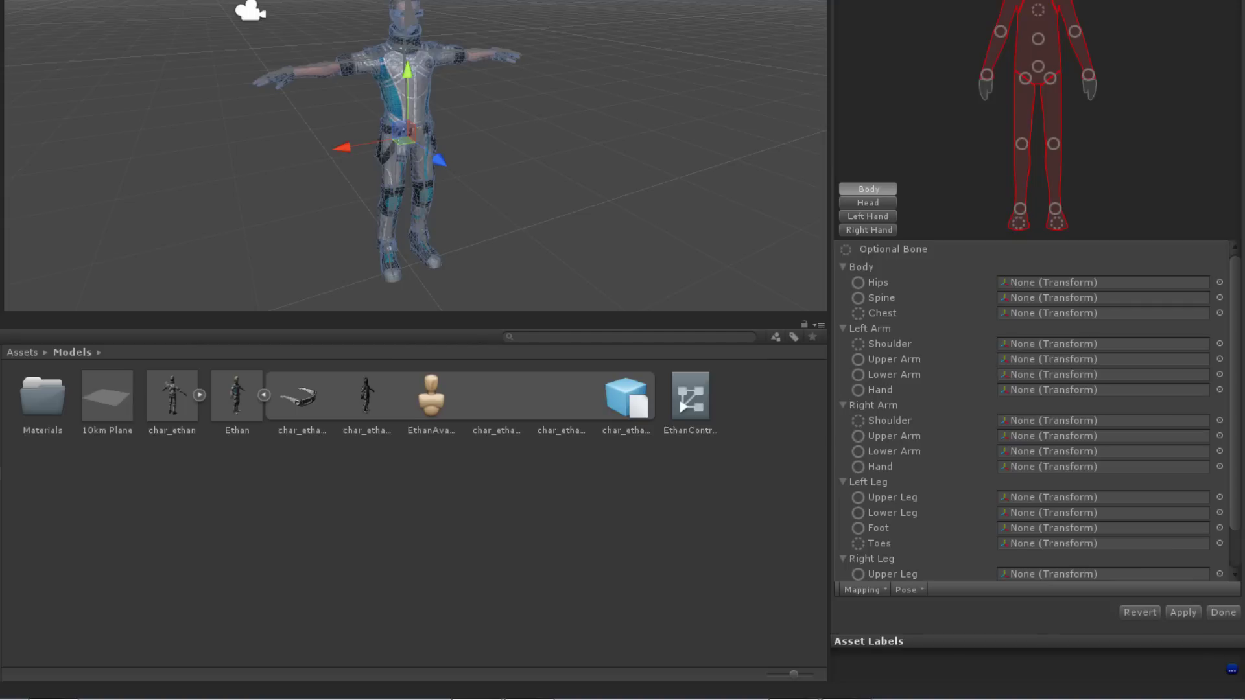
click(863, 590)
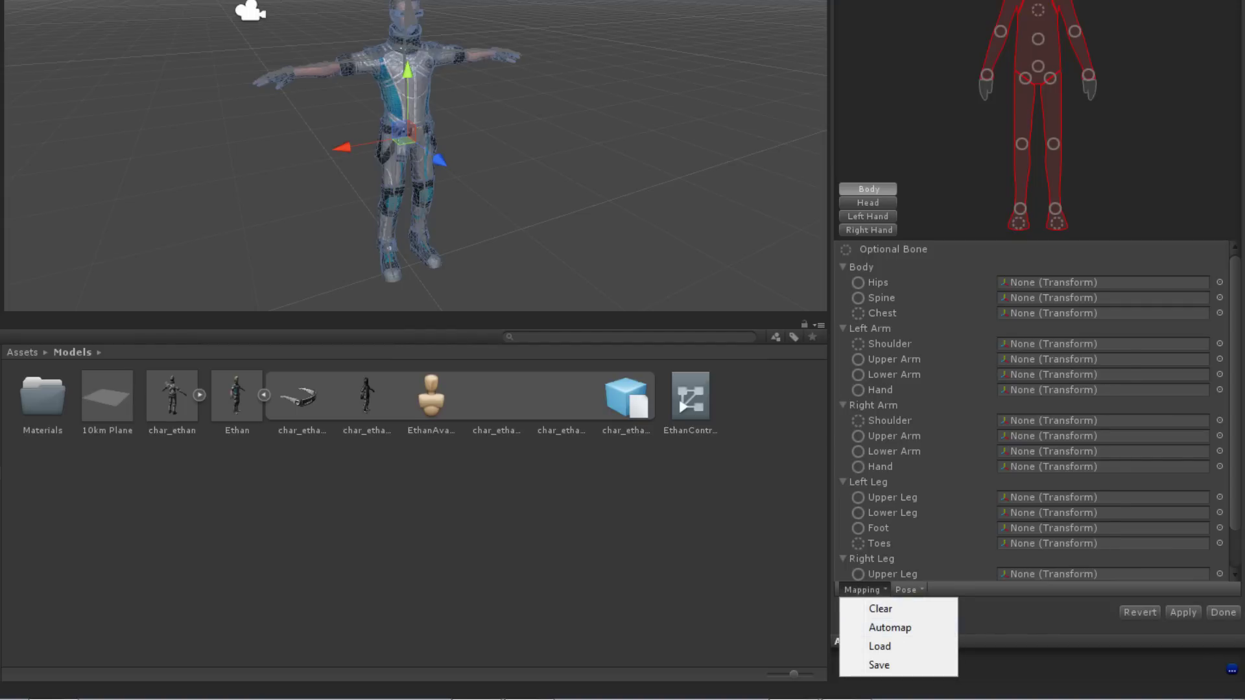
click(889, 627)
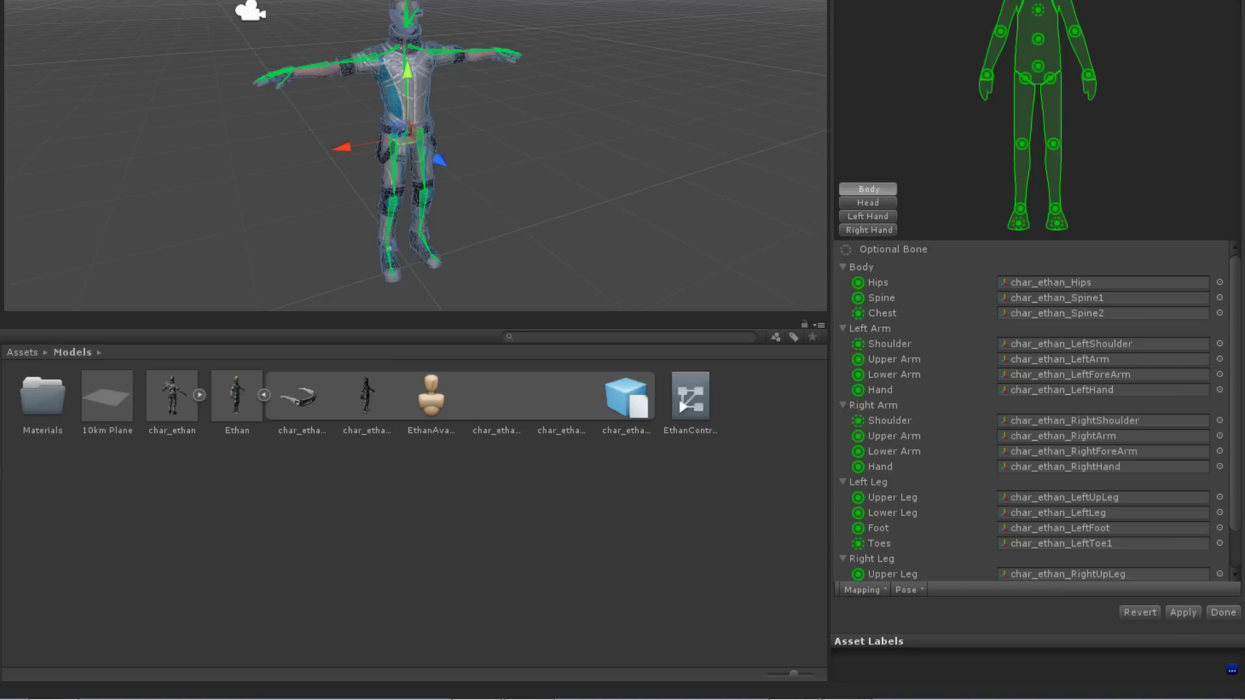
click(862, 589)
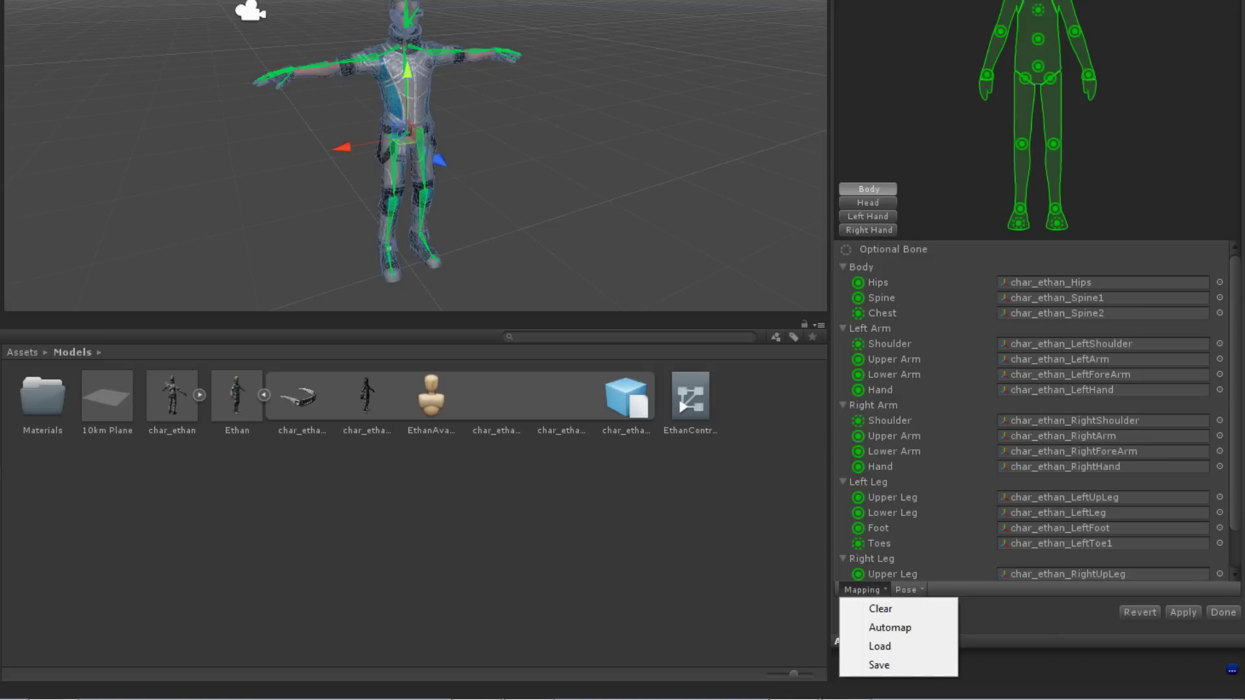
key(Escape)
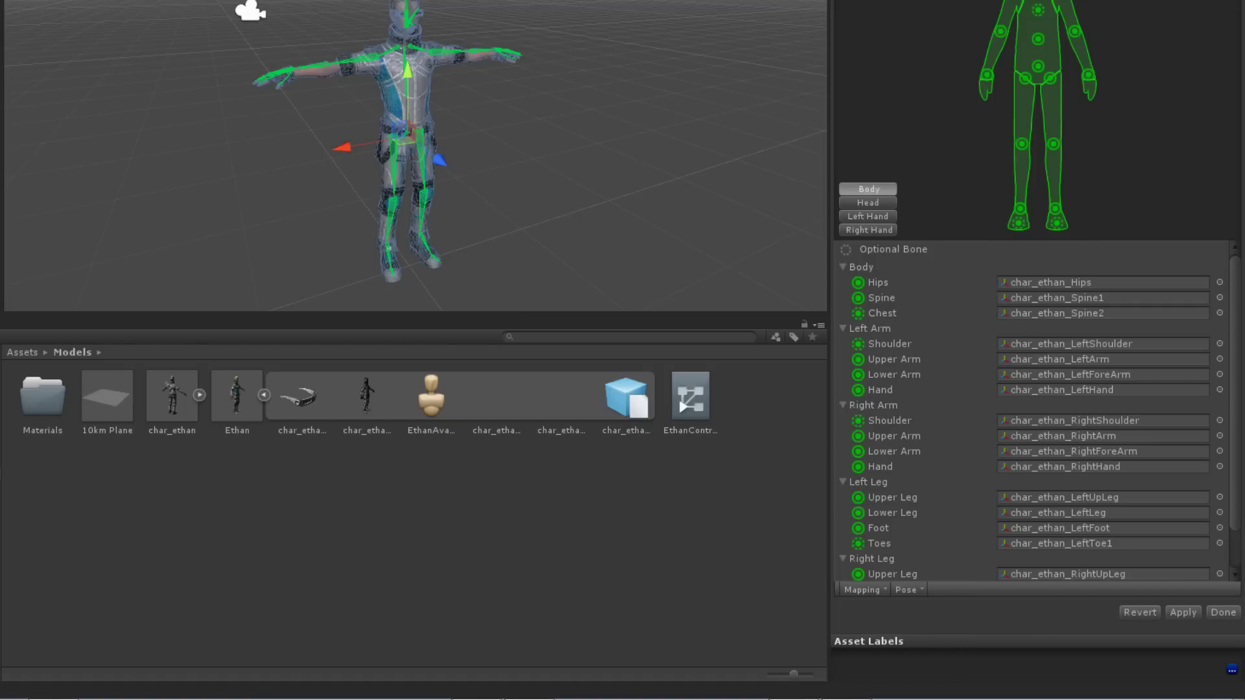
Open the Pose options and dismiss them without changing the avatar pose
click(907, 589)
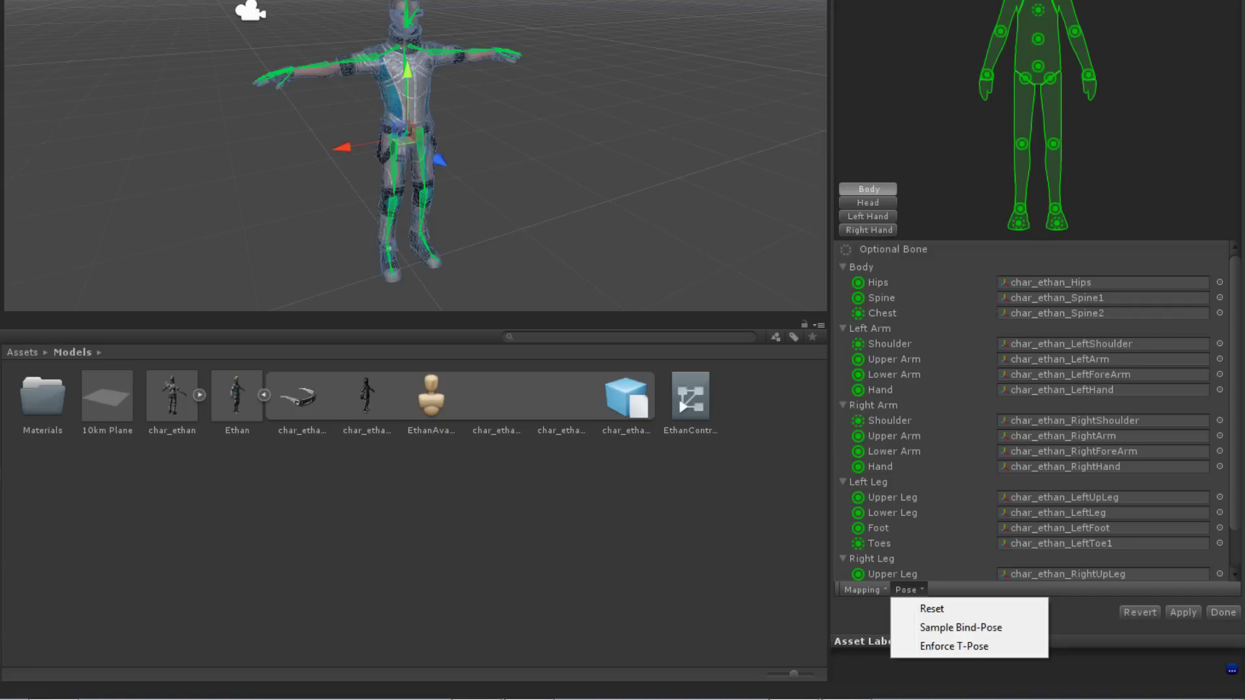
key(Escape)
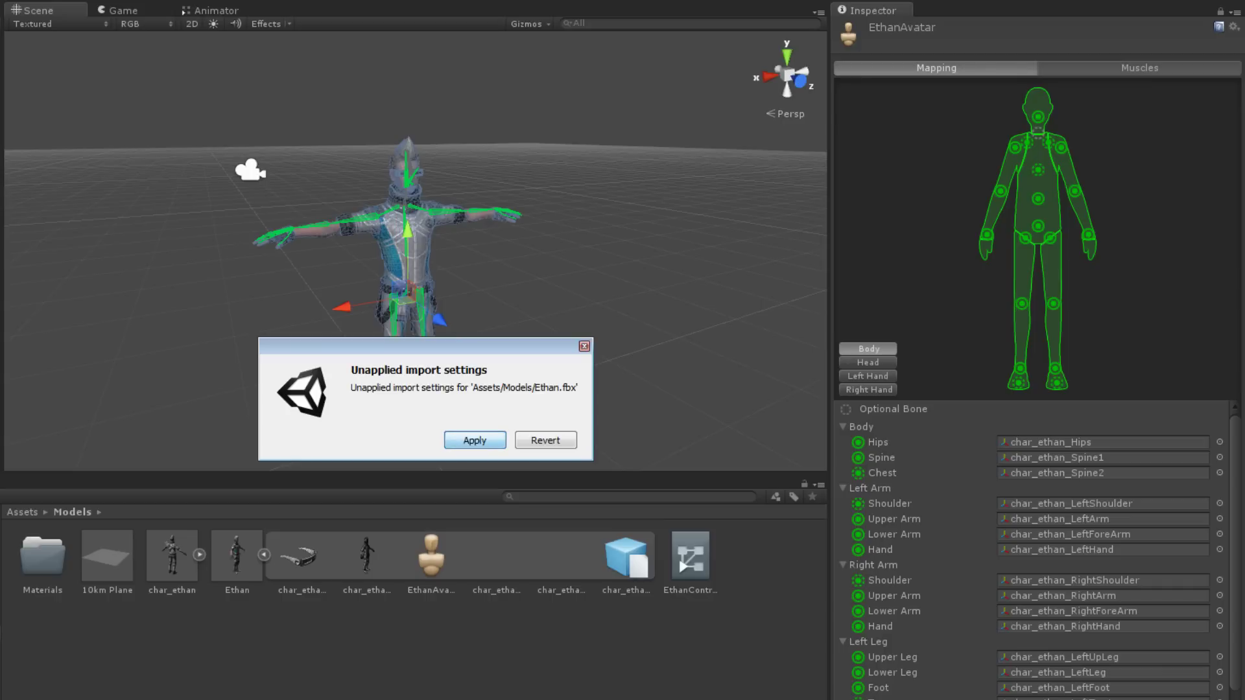
Apply the pending import settings and preview the Open Close muscle pose
key(Return)
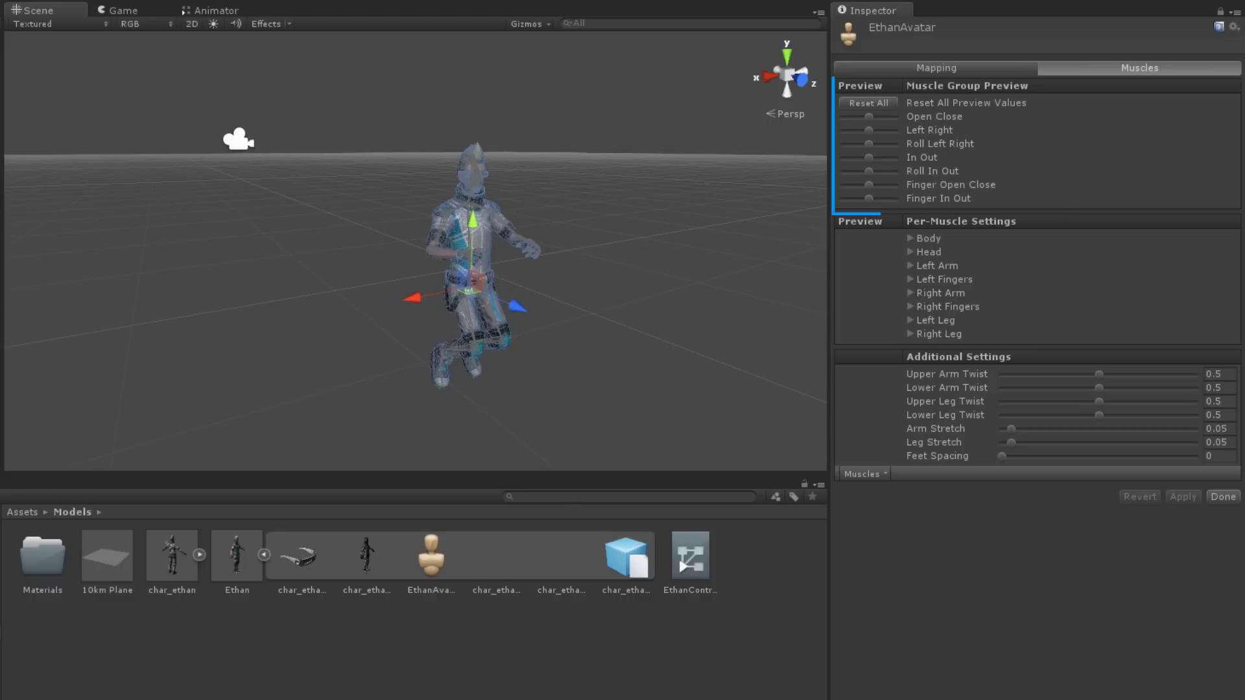
mouse_move(868, 118)
mouse_down()
mouse_move(846, 118)
mouse_move(886, 117)
mouse_move(853, 117)
mouse_move(868, 117)
mouse_move(861, 157)
mouse_move(886, 158)
mouse_move(868, 158)
mouse_move(861, 185)
mouse_move(841, 185)
mouse_move(895, 184)
mouse_move(868, 184)
mouse_up()
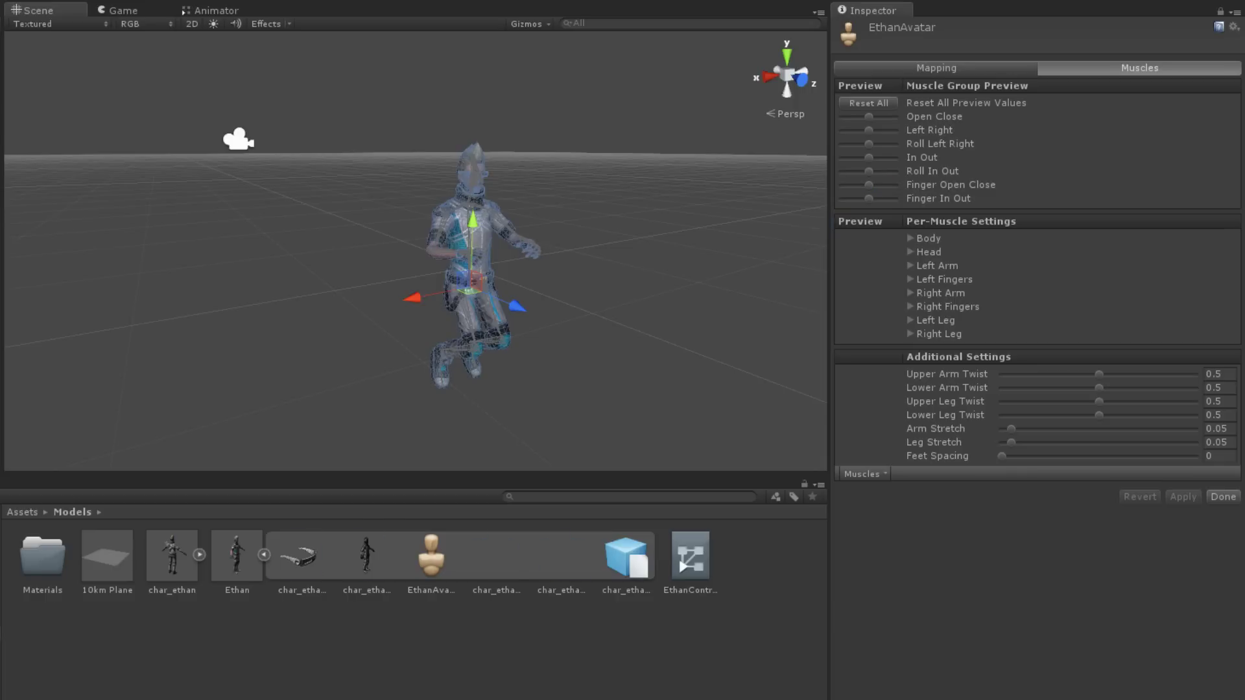
Preview the Left Arm's Shoulder Down-Up muscle motion
click(910, 265)
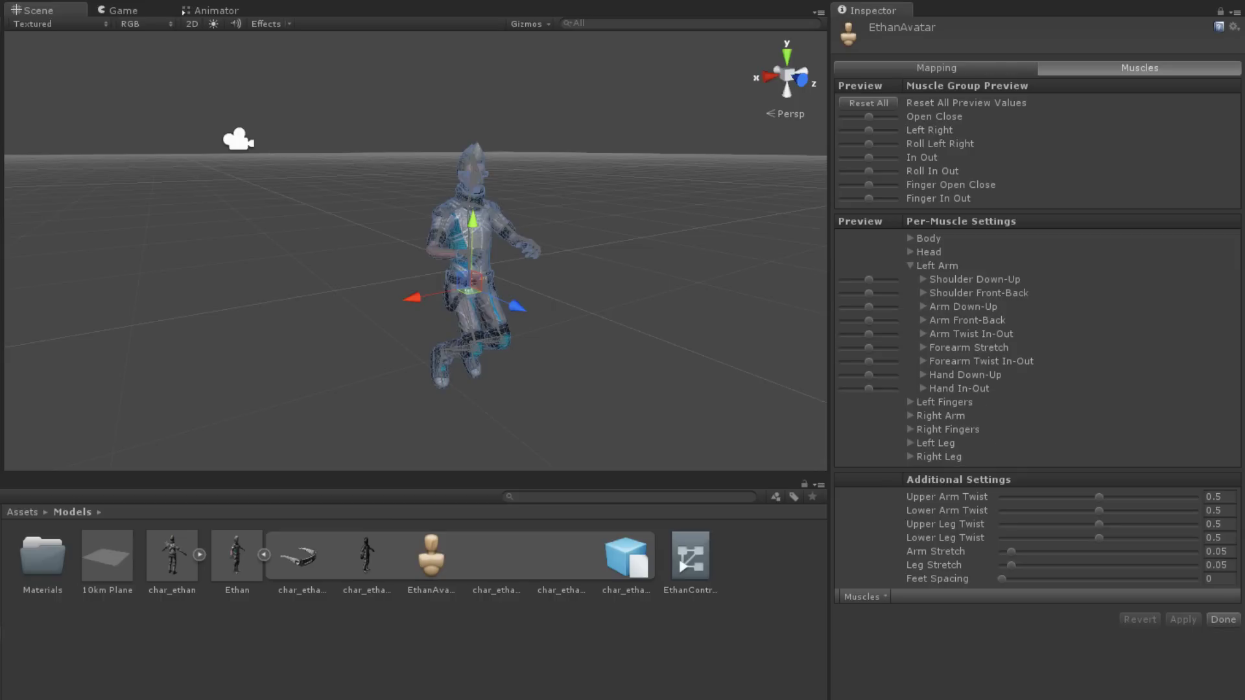
mouse_move(868, 279)
mouse_down()
mouse_move(895, 279)
mouse_move(849, 280)
mouse_move(868, 279)
mouse_up()
click(910, 265)
Set the Right Leg's Lower Leg Stretch minimum to -80 and preview it
click(910, 333)
click(922, 388)
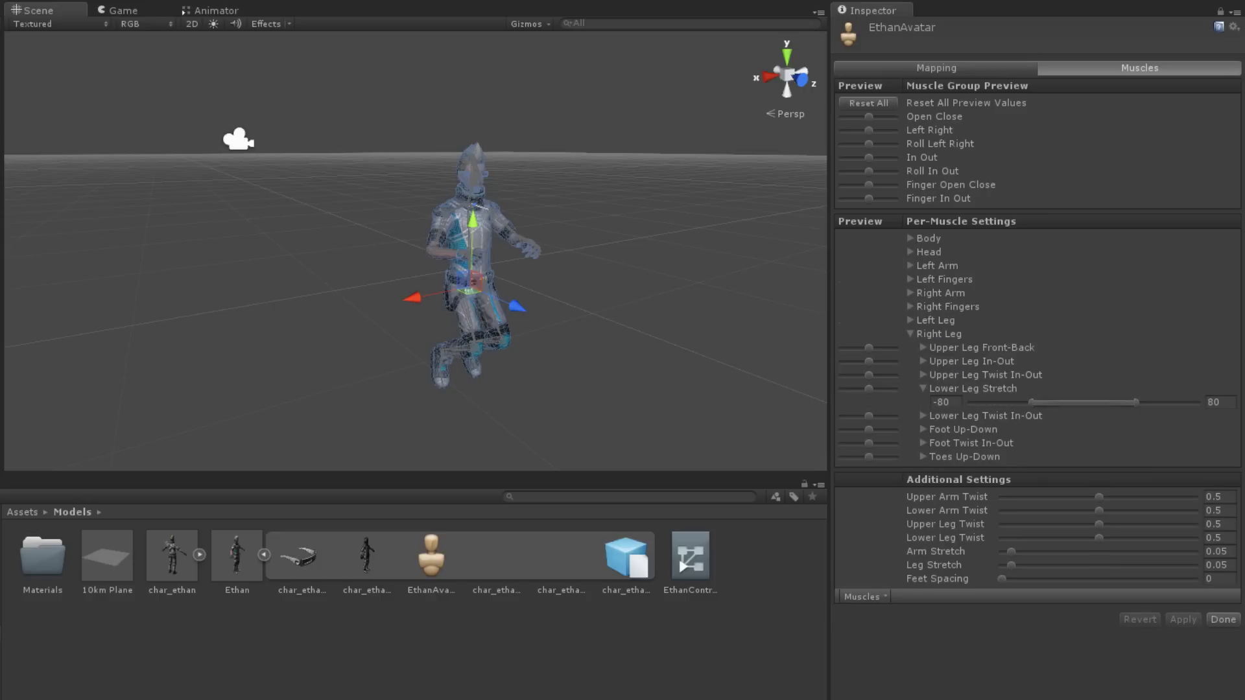
mouse_move(1030, 402)
mouse_down()
mouse_move(972, 403)
mouse_move(1061, 402)
mouse_move(1021, 403)
mouse_up()
click(944, 401)
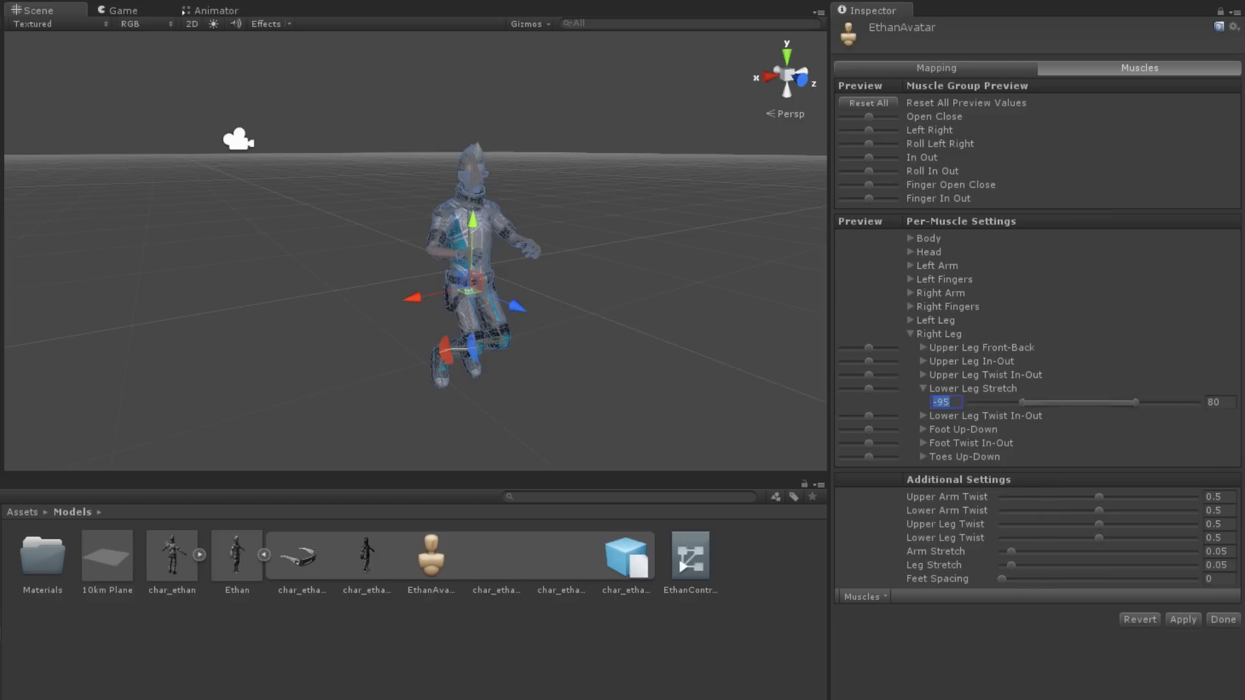
text(-80)
mouse_move(868, 388)
mouse_down()
mouse_move(891, 388)
mouse_move(841, 388)
mouse_move(868, 389)
mouse_up()
Collapse the Right Leg group, then apply the muscle changes and finish with Done
click(910, 334)
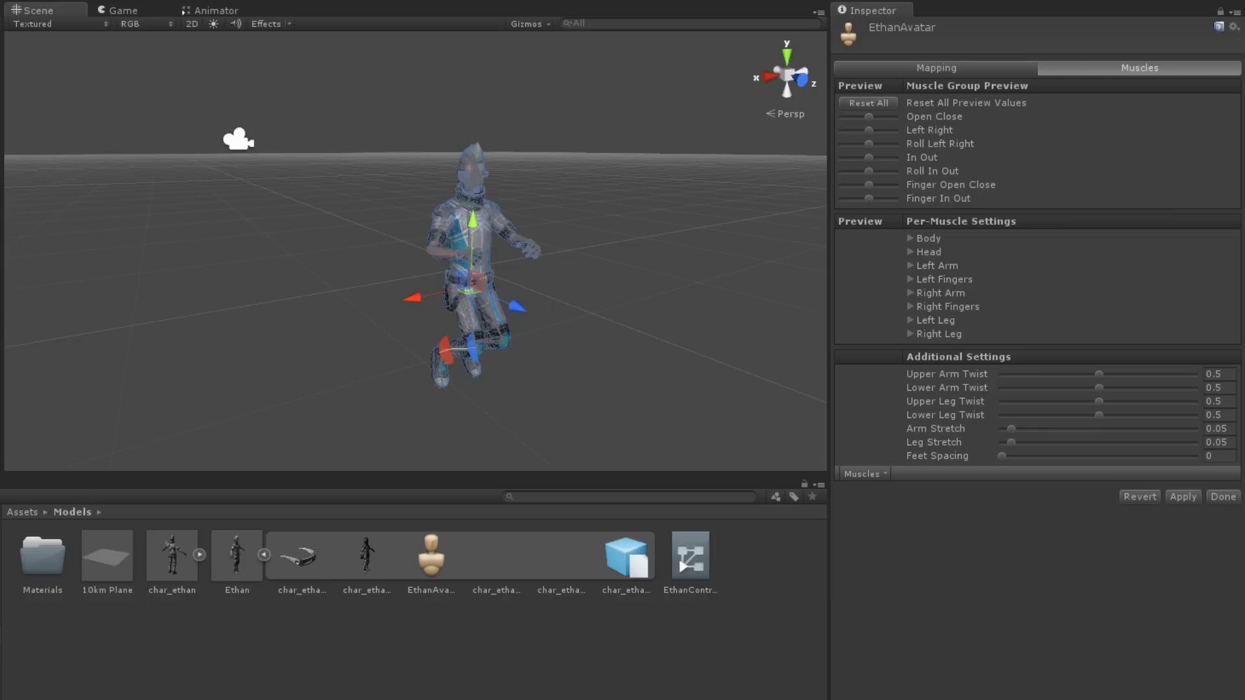
click(1183, 496)
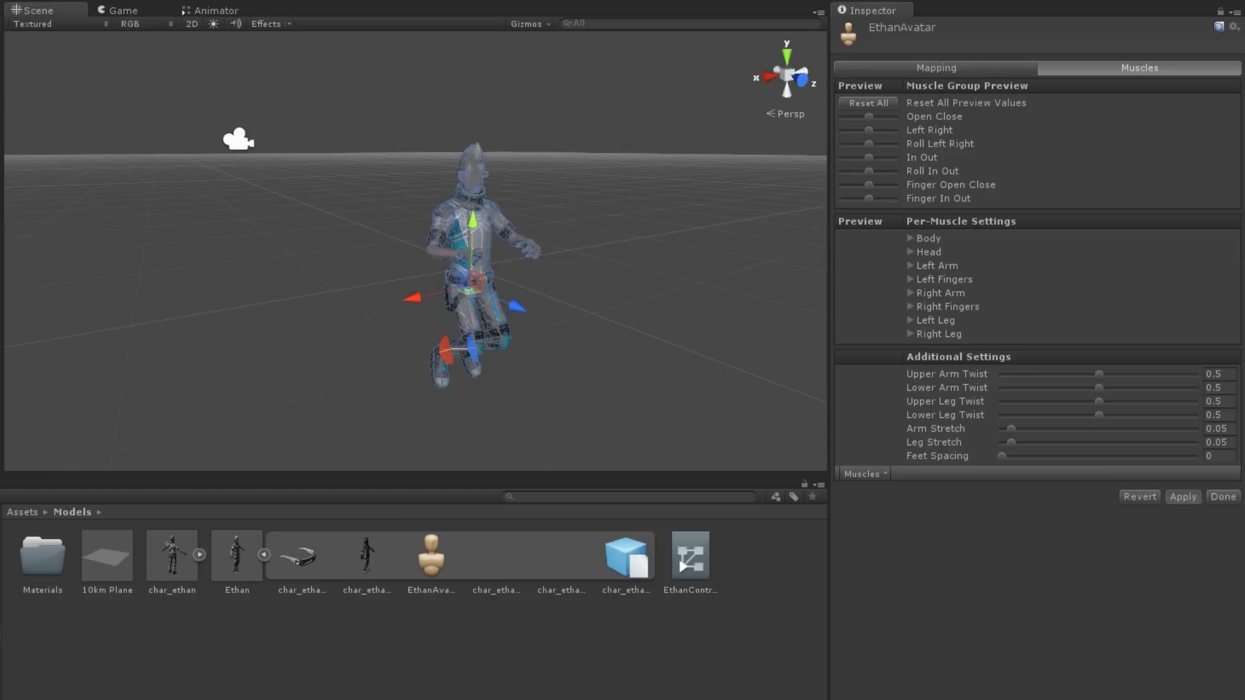